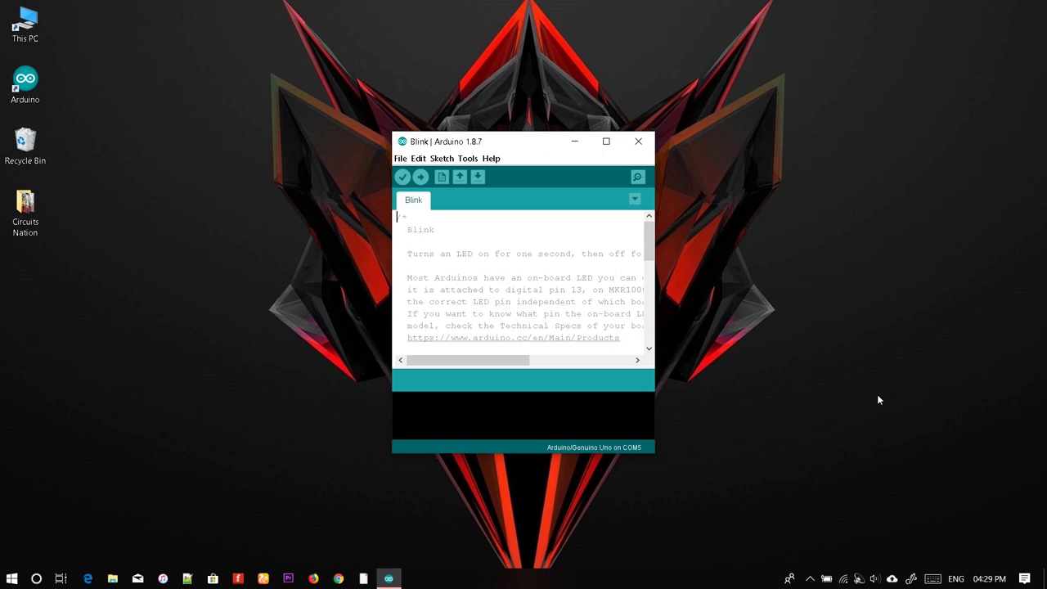
# Step: Check whether a serial port can be selected for the Arduino board in the Blink sketch window
pyautogui.click(467, 158)
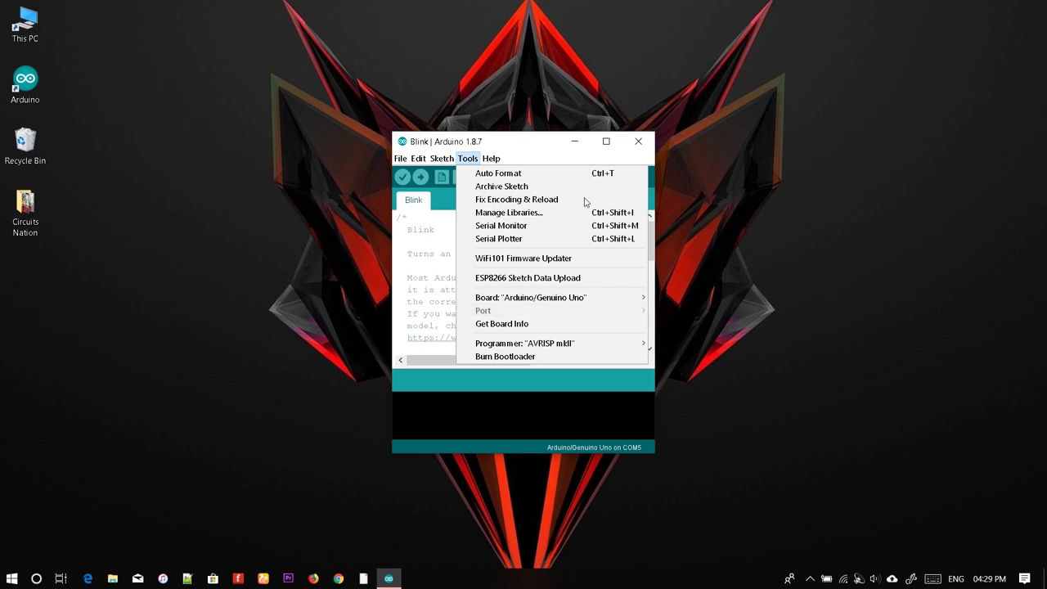
pyautogui.click(507, 150)
pyautogui.click(467, 159)
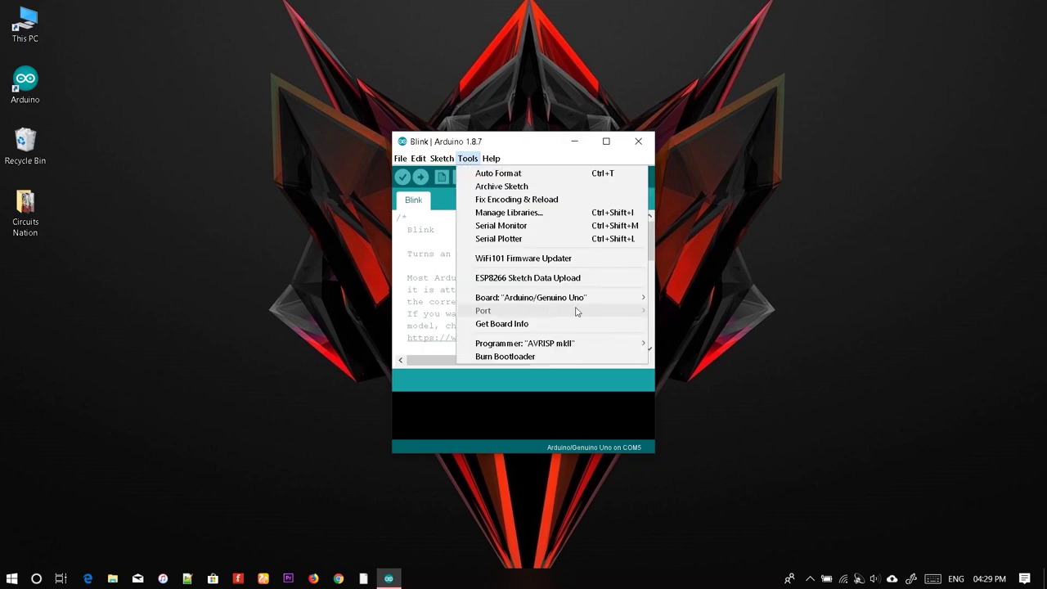
pyautogui.click(553, 142)
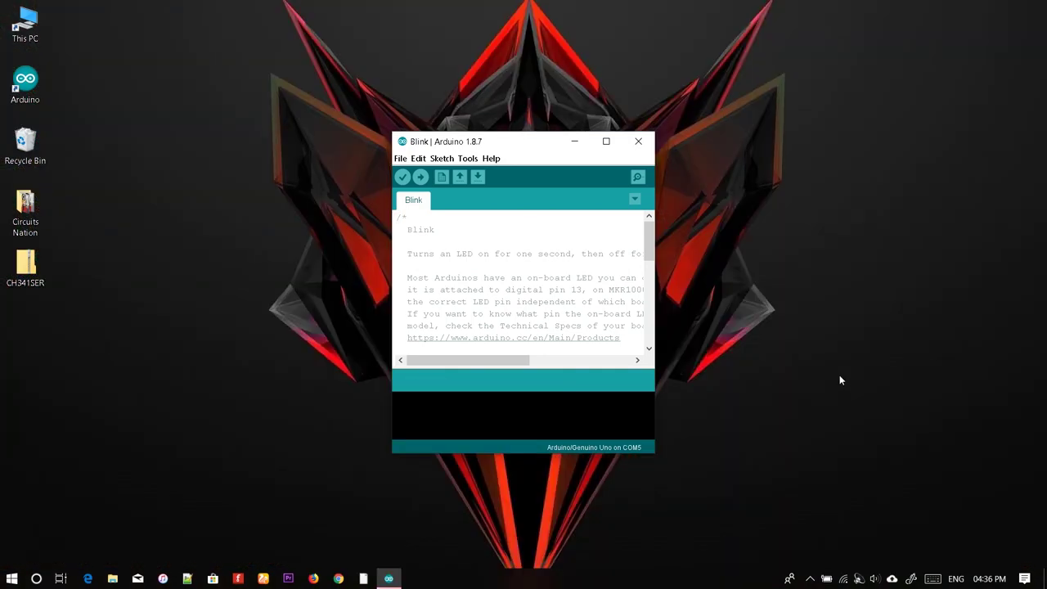
pyautogui.click(467, 158)
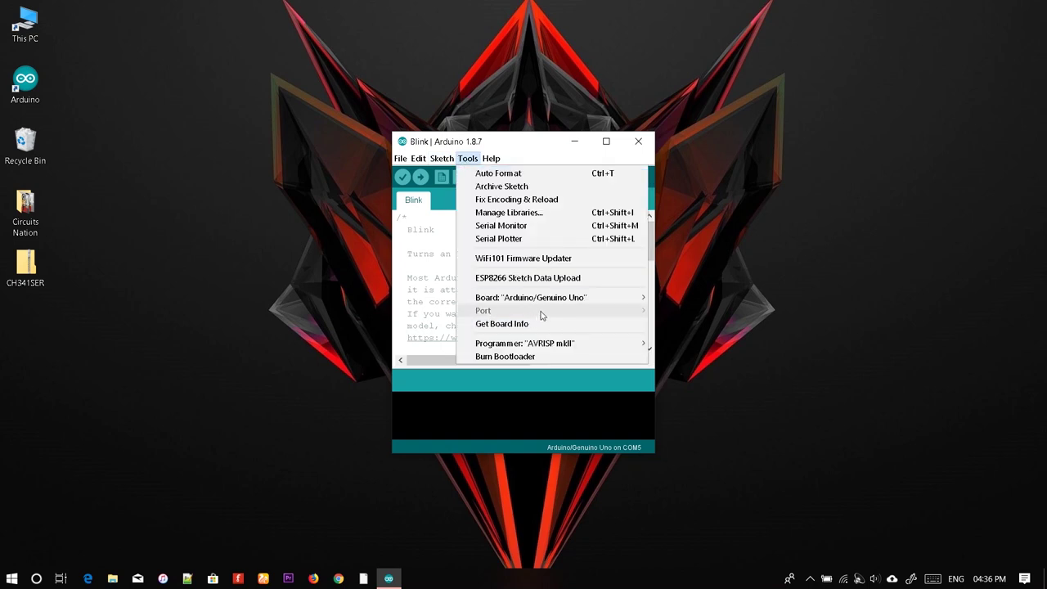
pyautogui.click(527, 149)
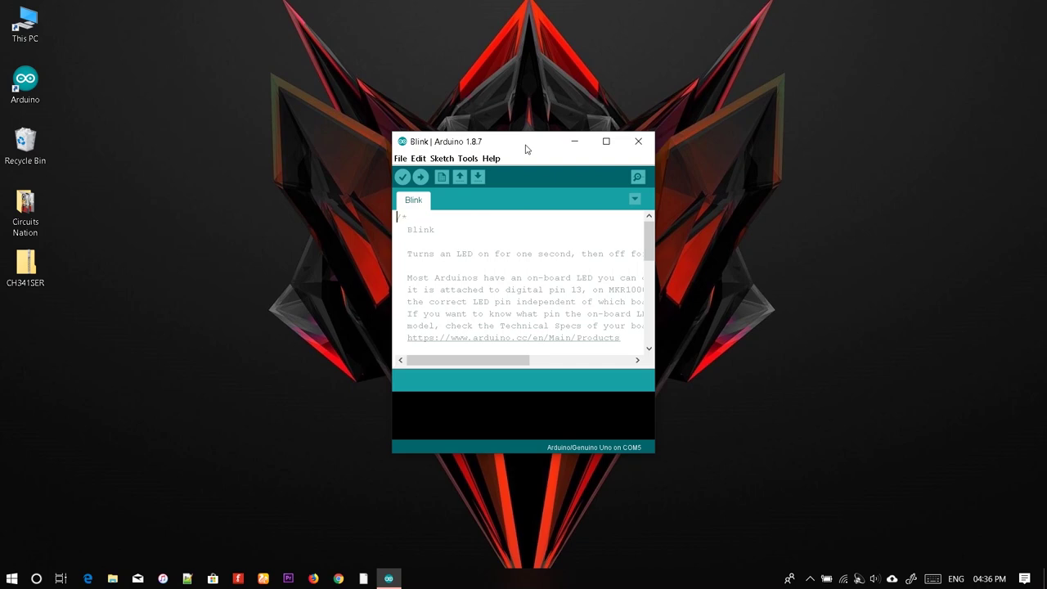
# Step: Open Device Manager and start a driver update for the USB2.0-Serial device, browsing the computer for driver software
pyautogui.press('super')
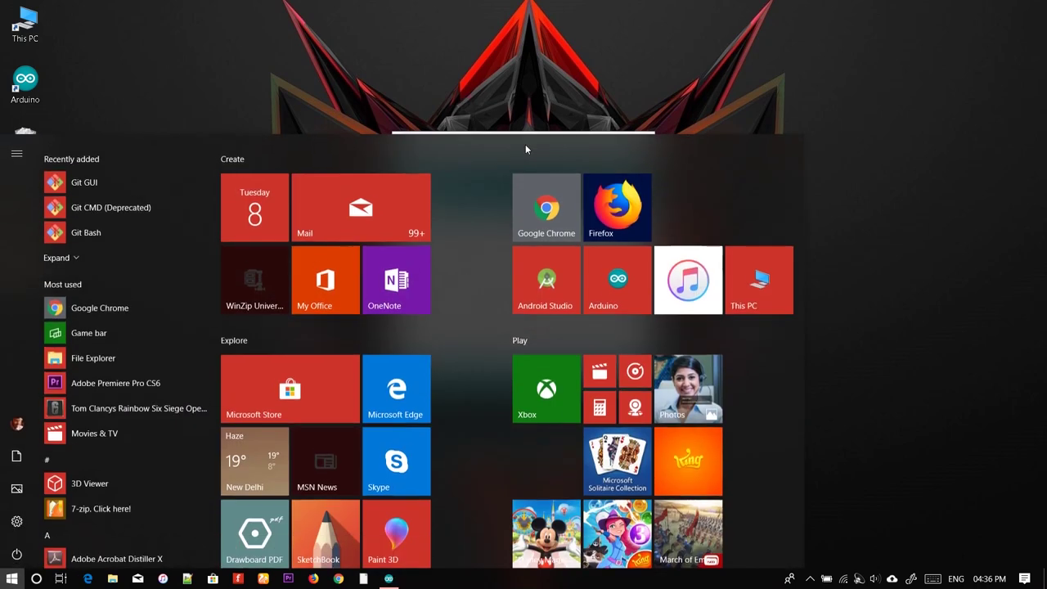
pyautogui.write('device')
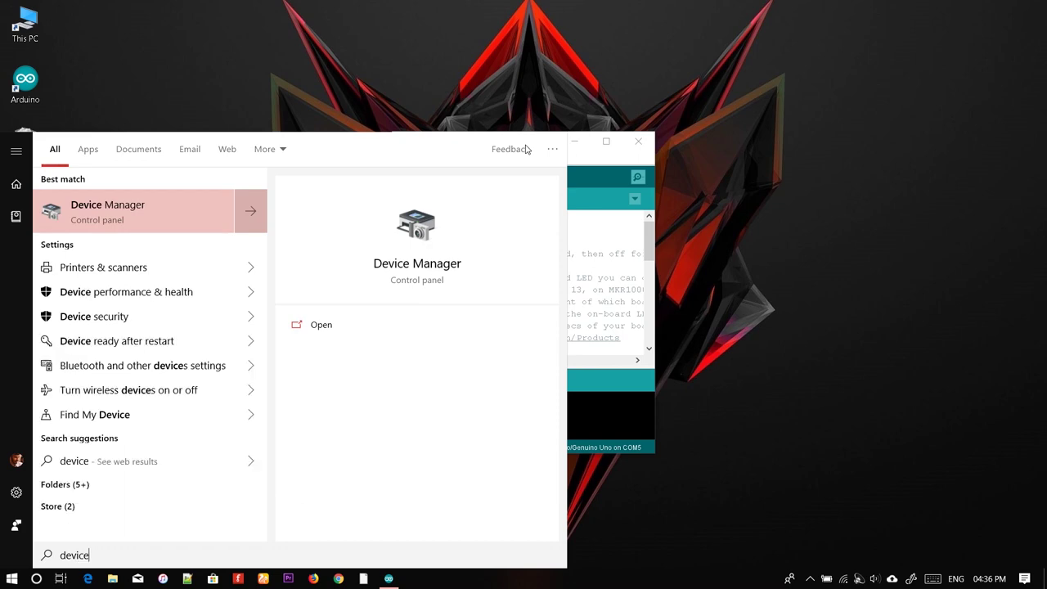
pyautogui.press('Return')
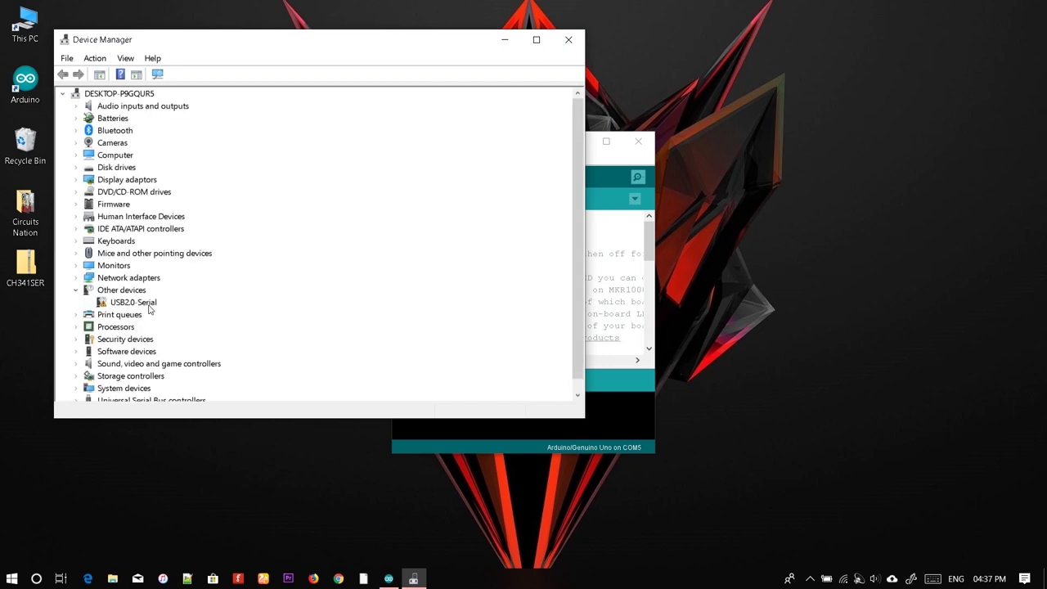
pyautogui.click(149, 306)
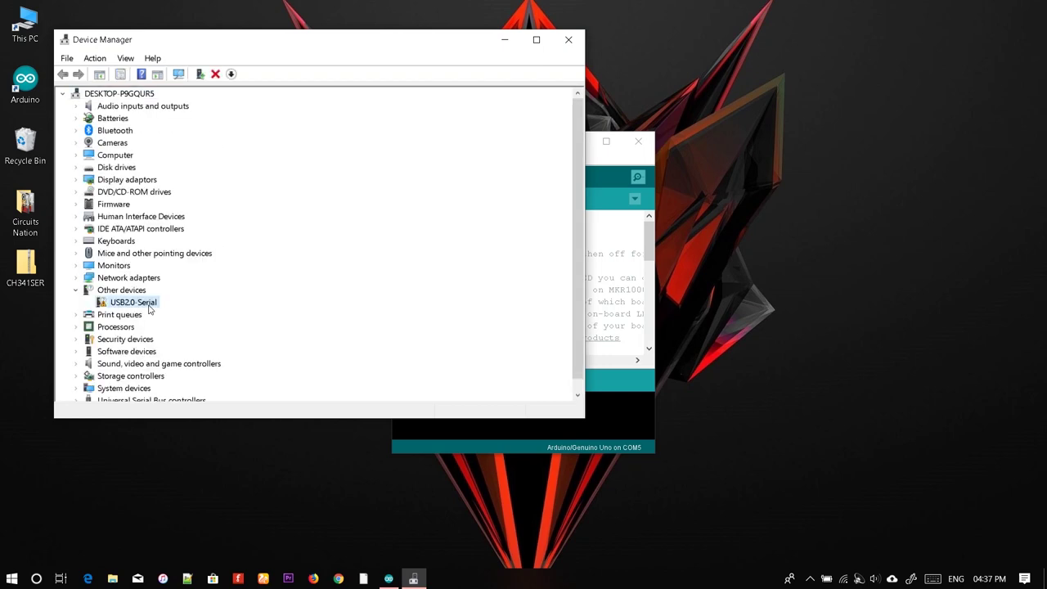
pyautogui.rightClick(150, 304)
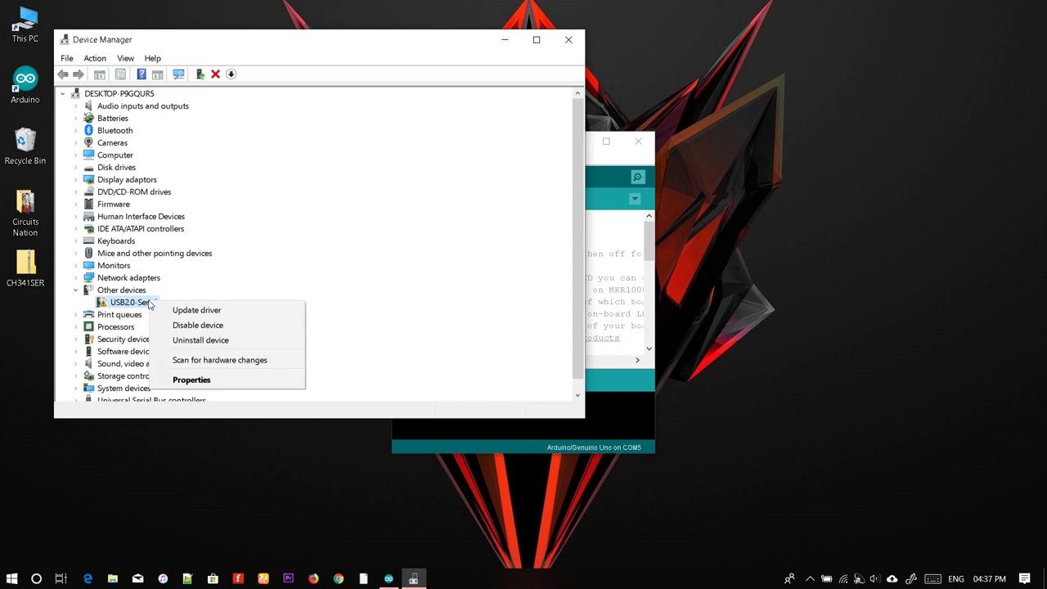
pyautogui.click(195, 311)
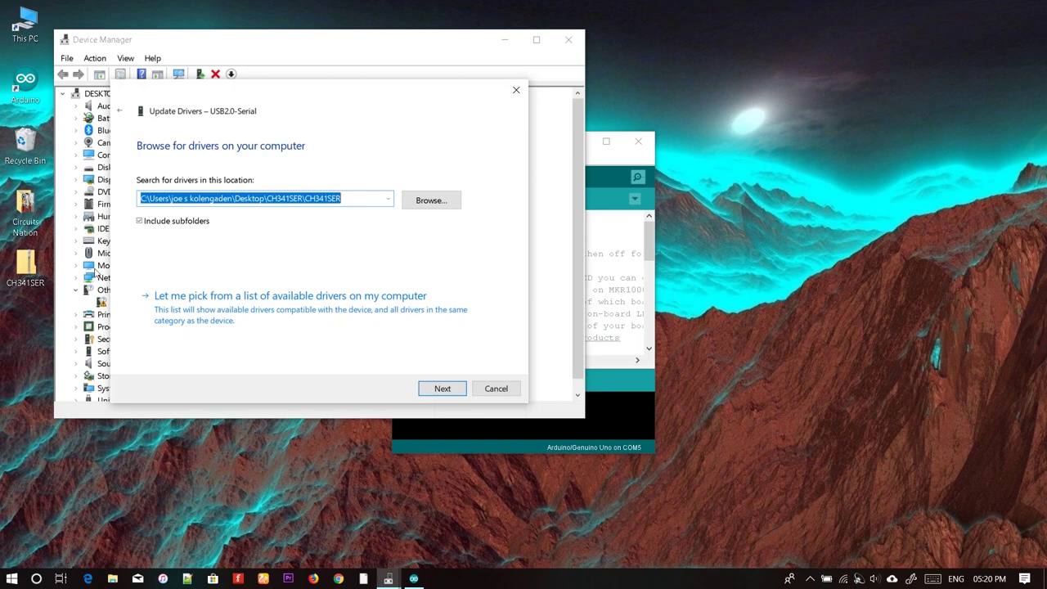
# Step: Extract the CH341SER zip archive to a CH341SER folder on the desktop and close the extracted folder's window
pyautogui.click(33, 268)
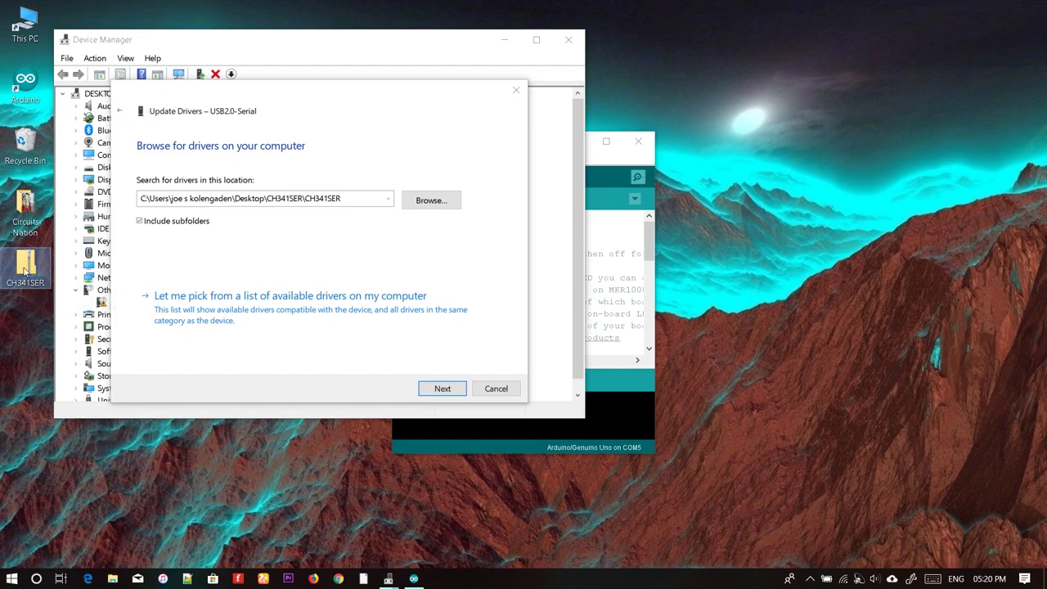
pyautogui.rightClick(25, 272)
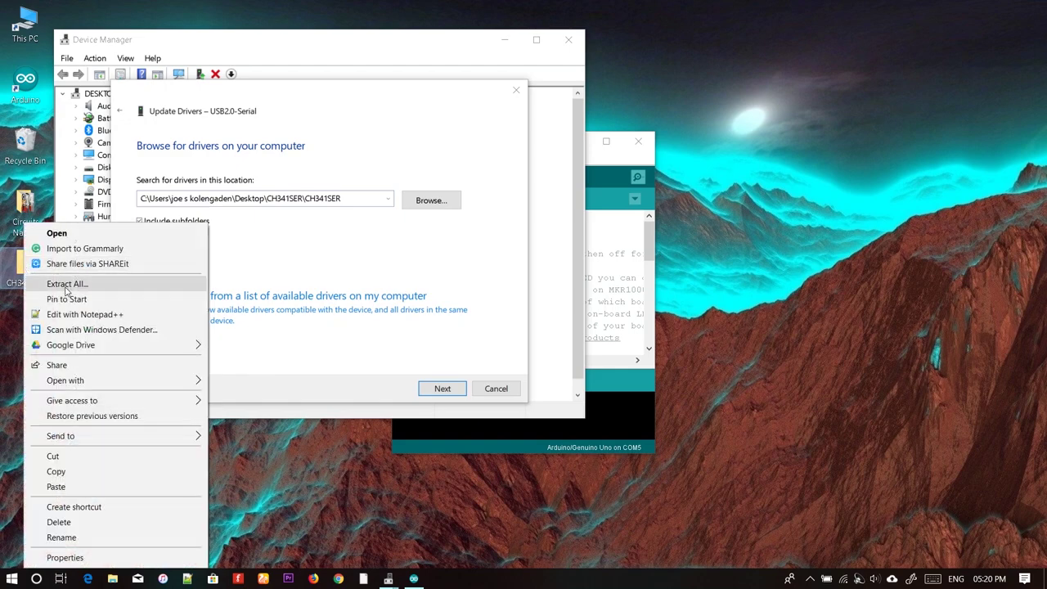
pyautogui.click(49, 284)
pyautogui.click(644, 423)
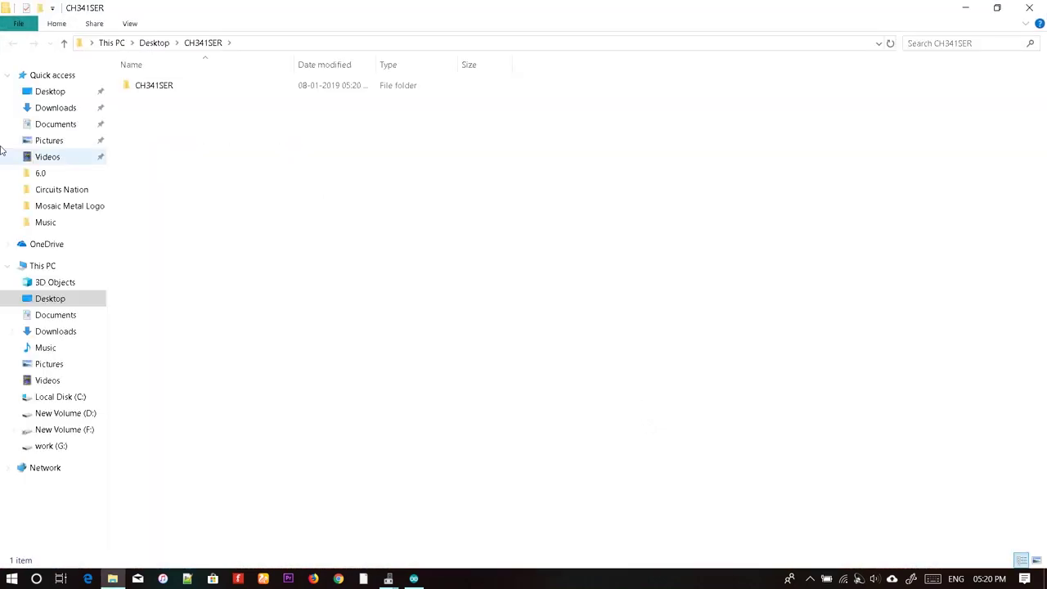
pyautogui.click(1033, 7)
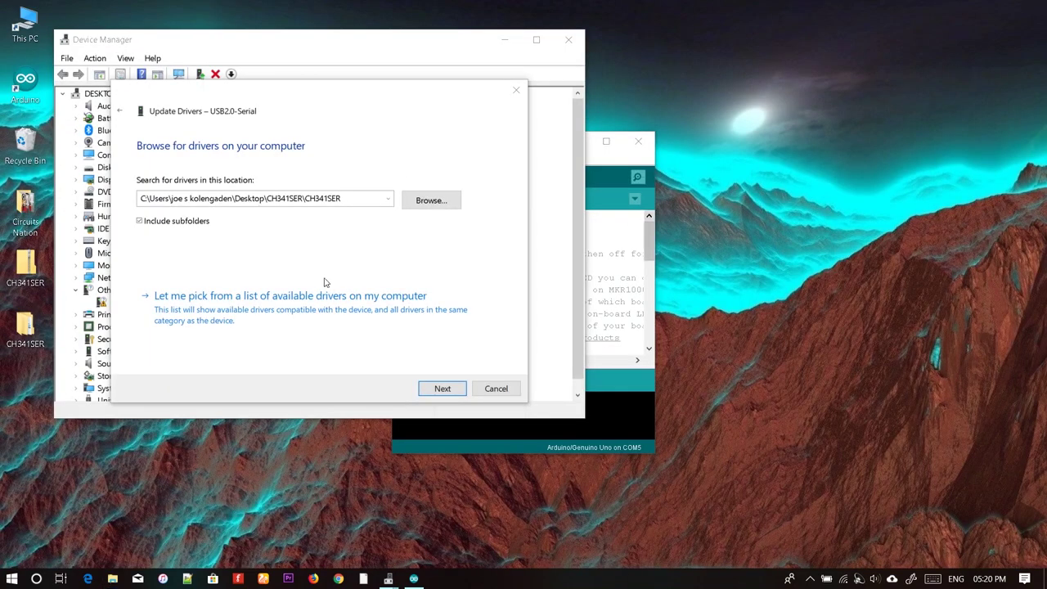
# Step: Install the USB2.0-Serial driver from the inner CH341SER folder inside the extracted desktop folder, and close the update wizard
pyautogui.click(441, 204)
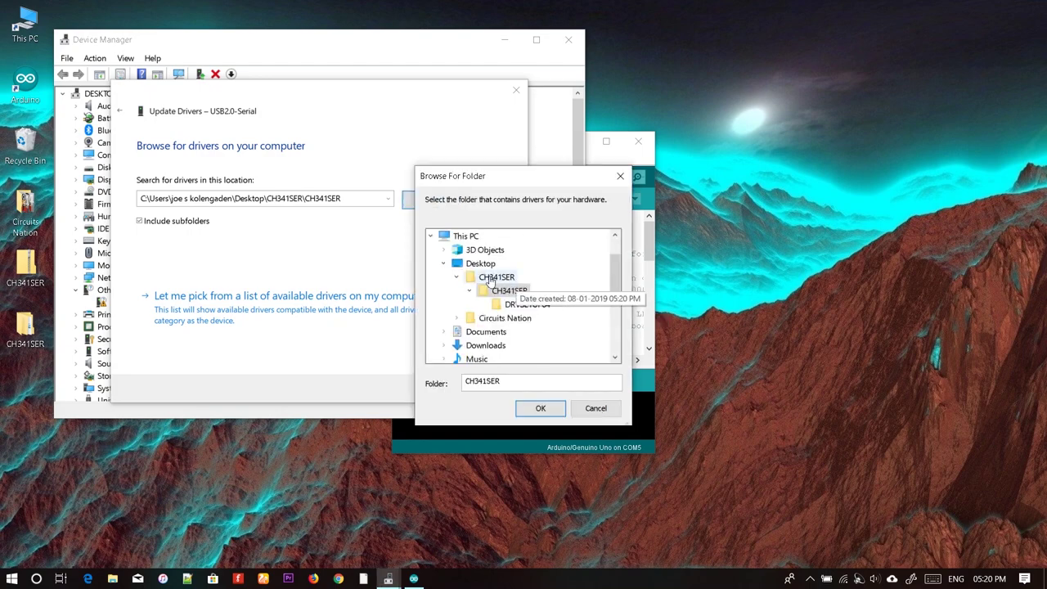
pyautogui.click(491, 278)
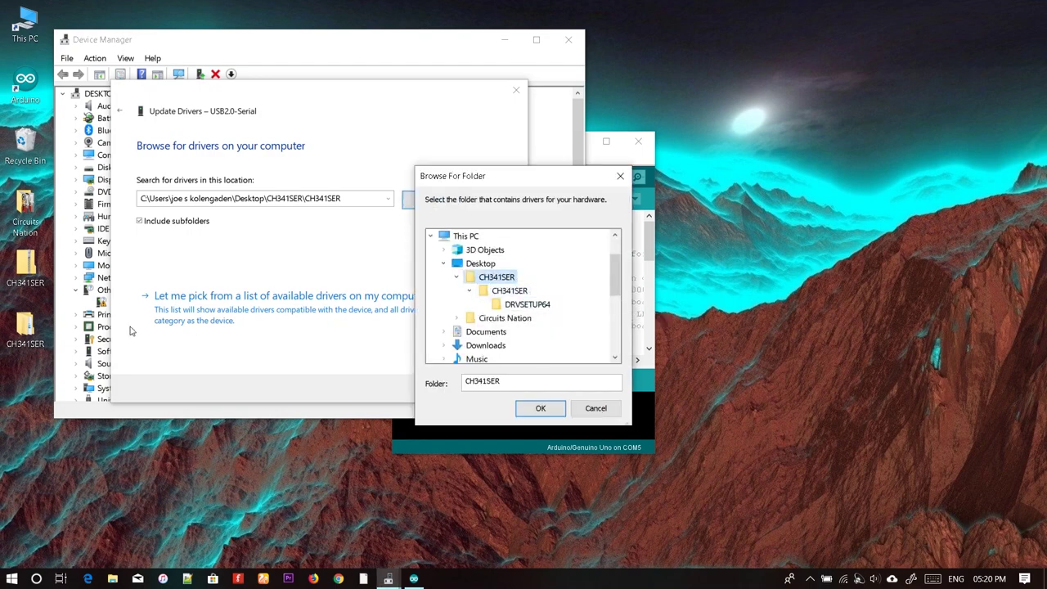
pyautogui.click(515, 293)
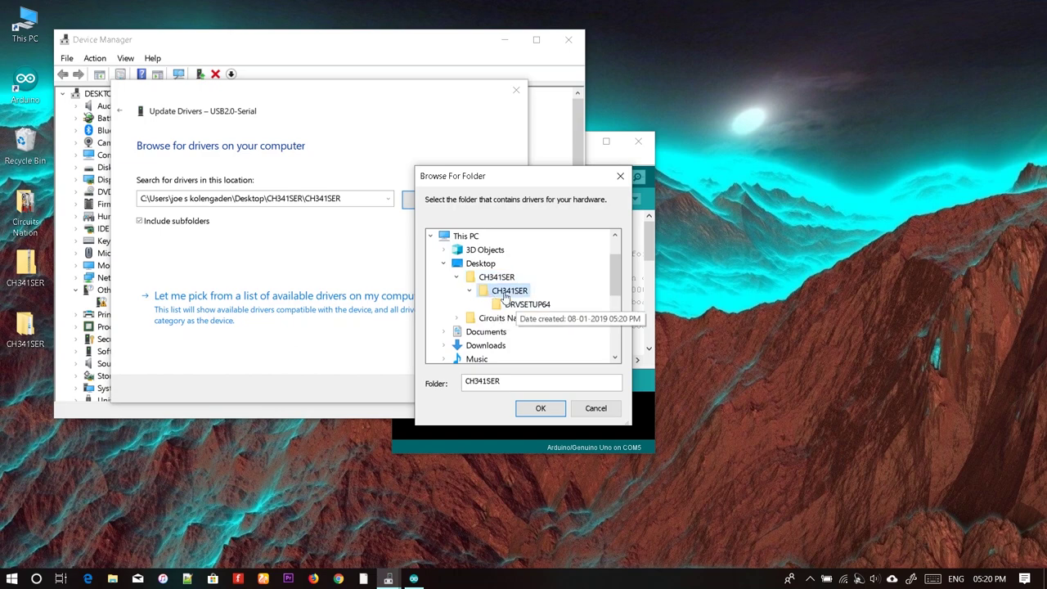
pyautogui.click(540, 408)
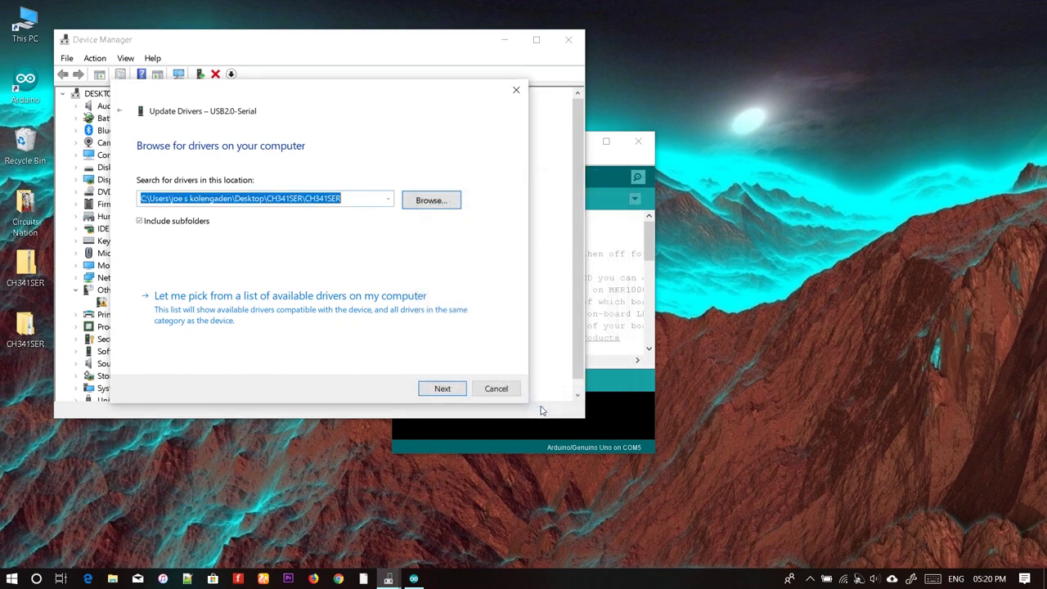
pyautogui.click(440, 391)
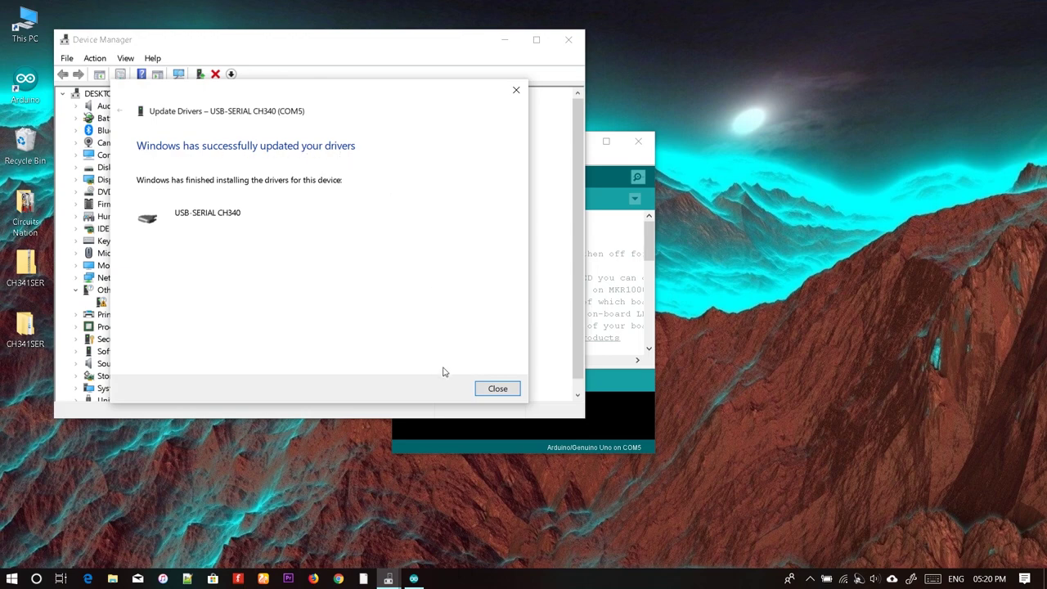
pyautogui.click(498, 389)
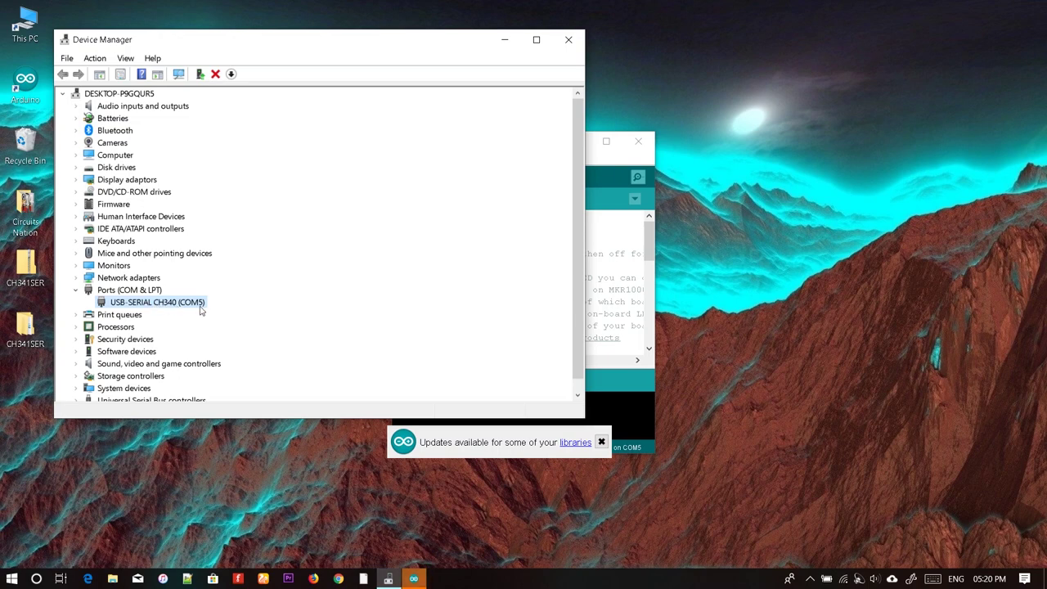
# Step: Switch to the Arduino IDE and check its serial port setting
pyautogui.click(613, 163)
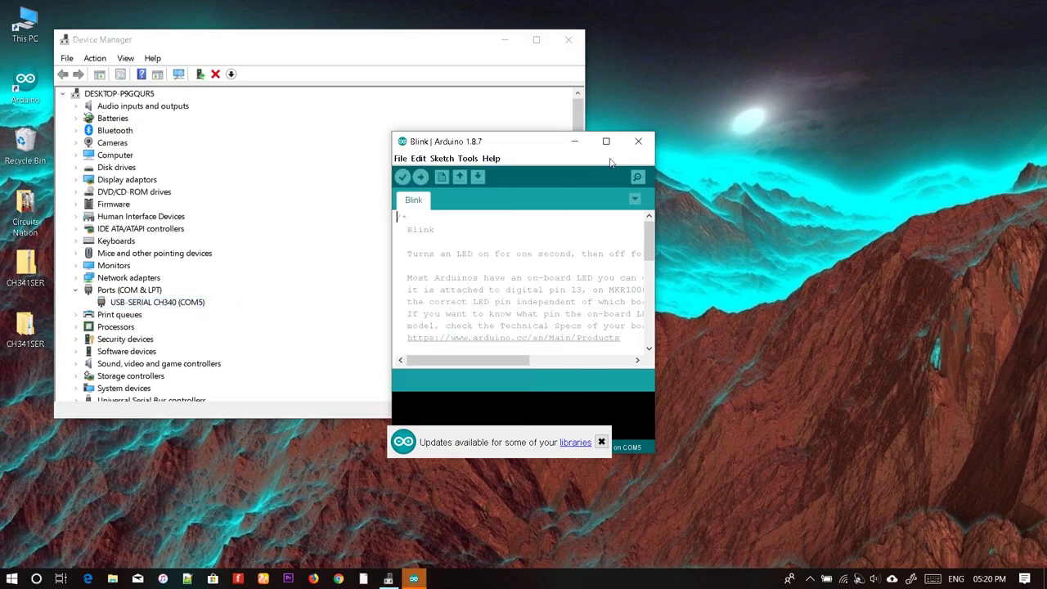
pyautogui.click(467, 159)
pyautogui.moveTo(514, 315)
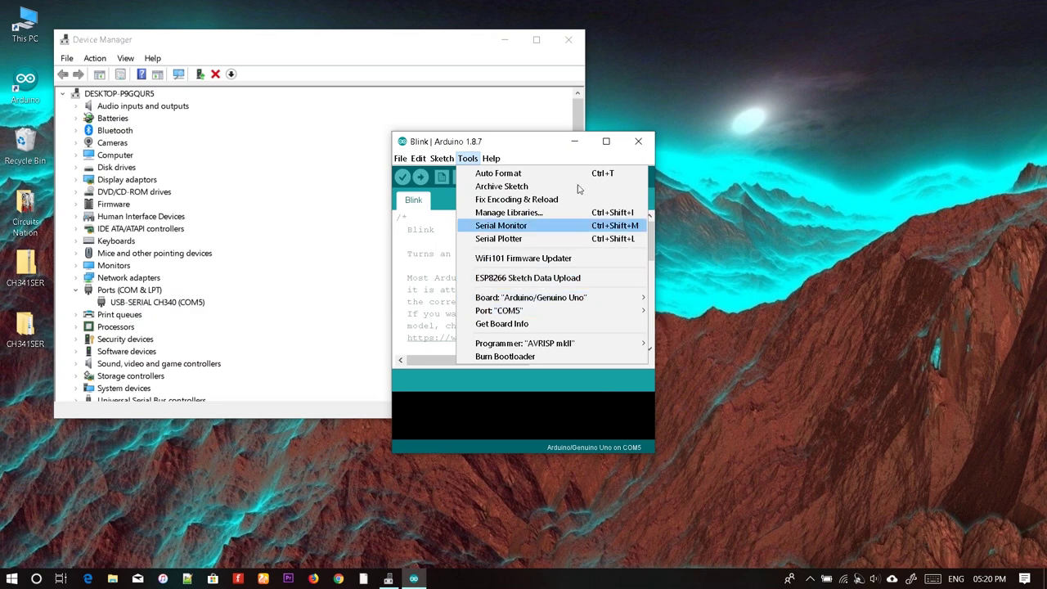
pyautogui.click(534, 148)
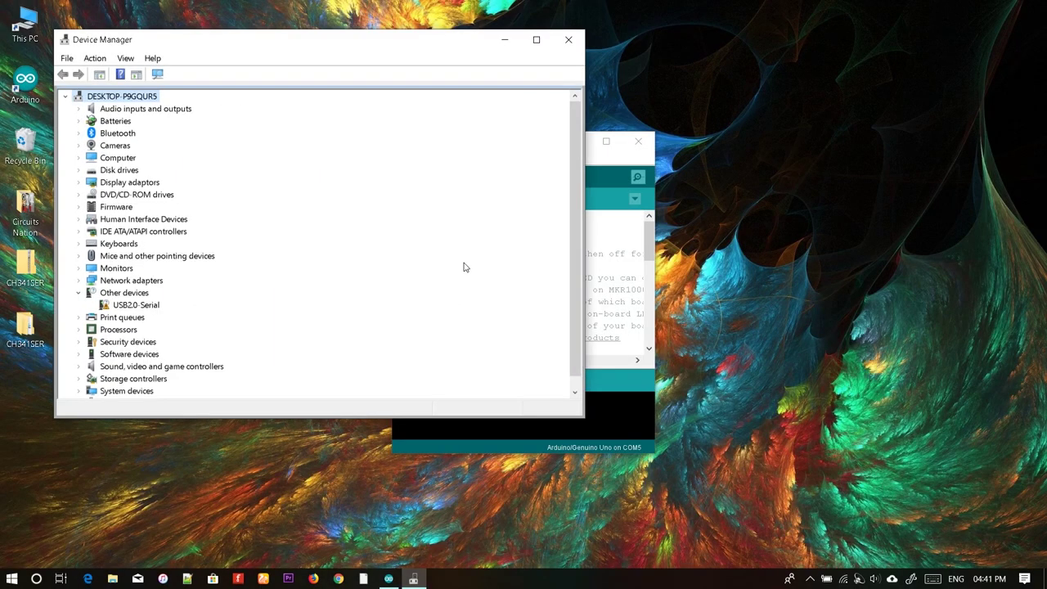
# Step: Update the USB2.0-Serial driver by searching automatically for updated driver software, and close the wizard
pyautogui.rightClick(161, 309)
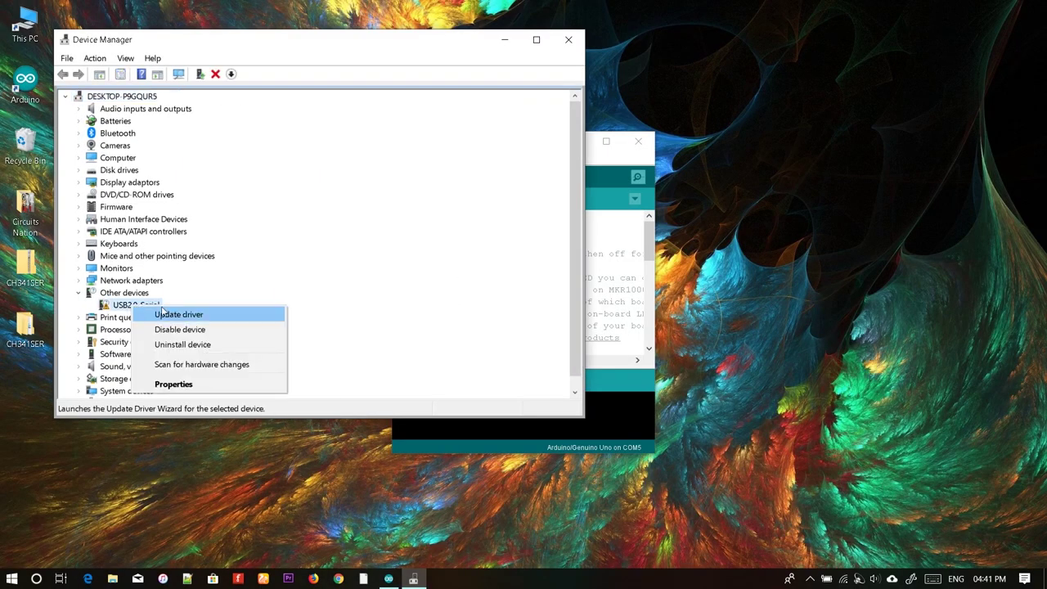
pyautogui.click(174, 314)
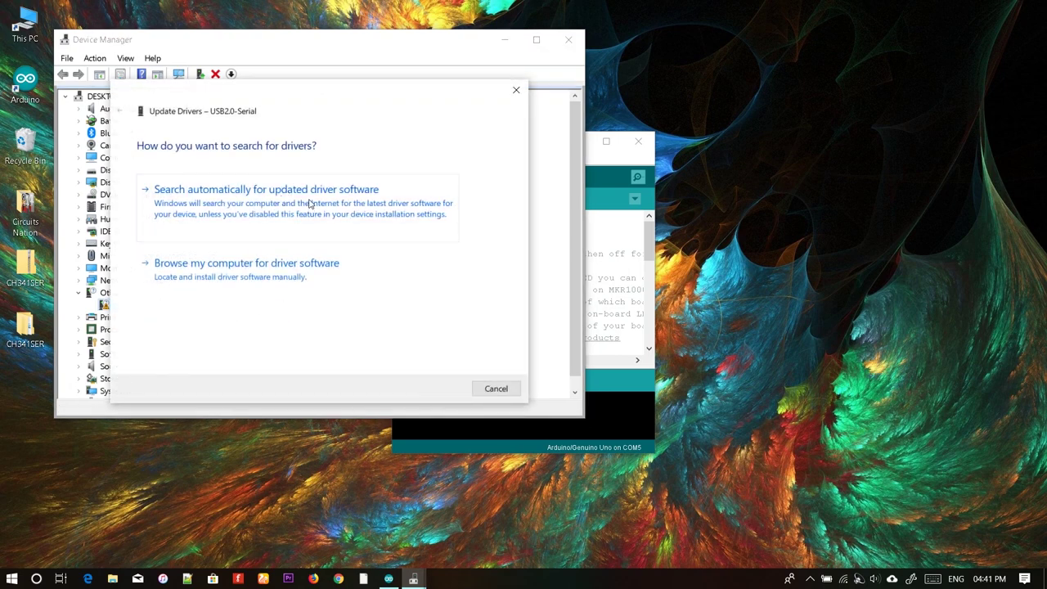
pyautogui.click(309, 204)
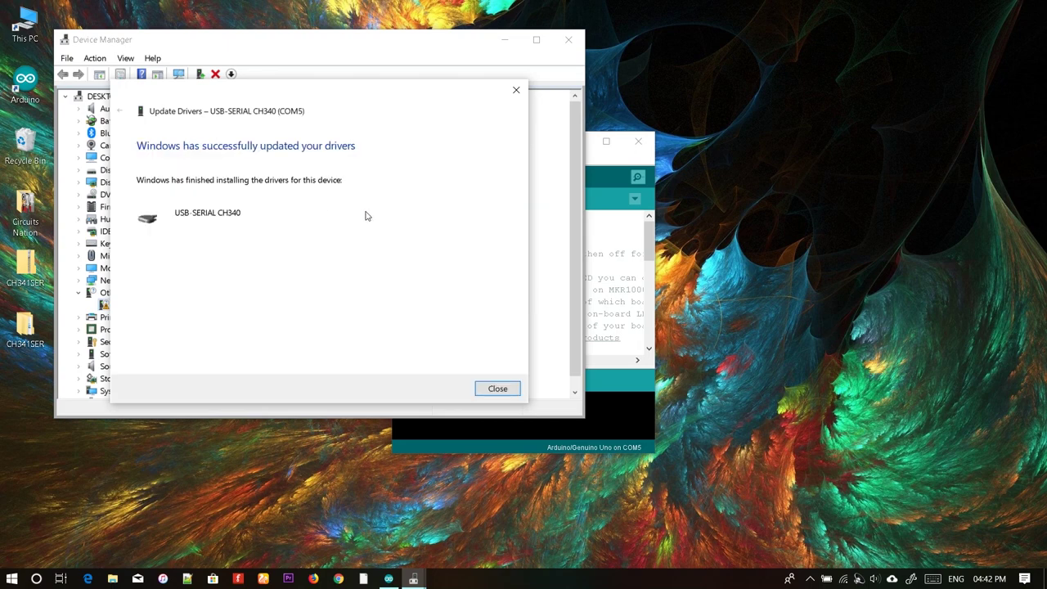
pyautogui.click(488, 388)
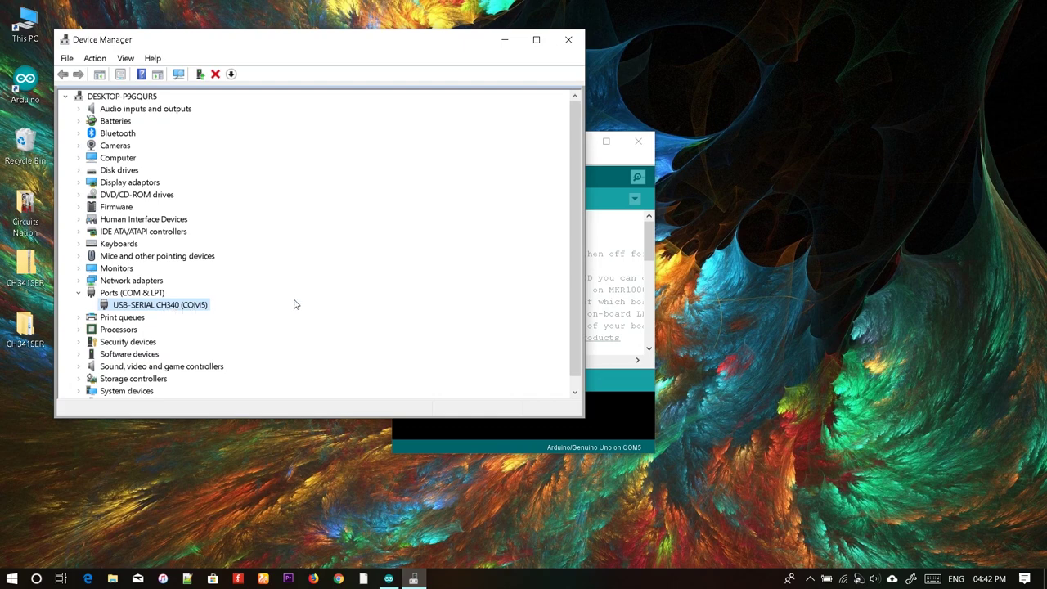
# Step: Switch to the Arduino IDE, select COM5 as the port, and upload the Blink sketch to the board
pyautogui.click(611, 163)
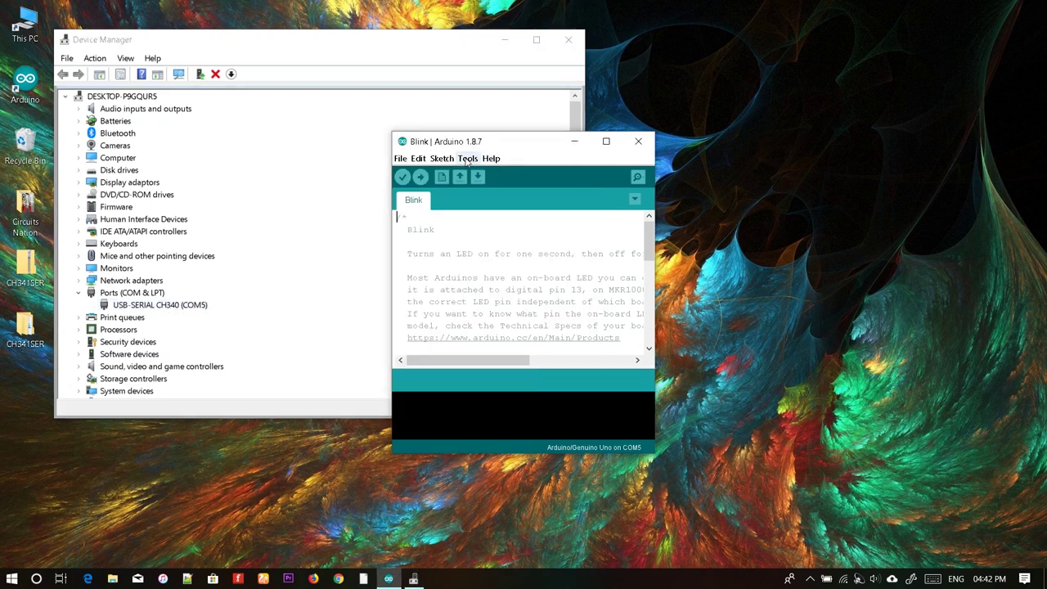
pyautogui.click(467, 159)
pyautogui.moveTo(540, 315)
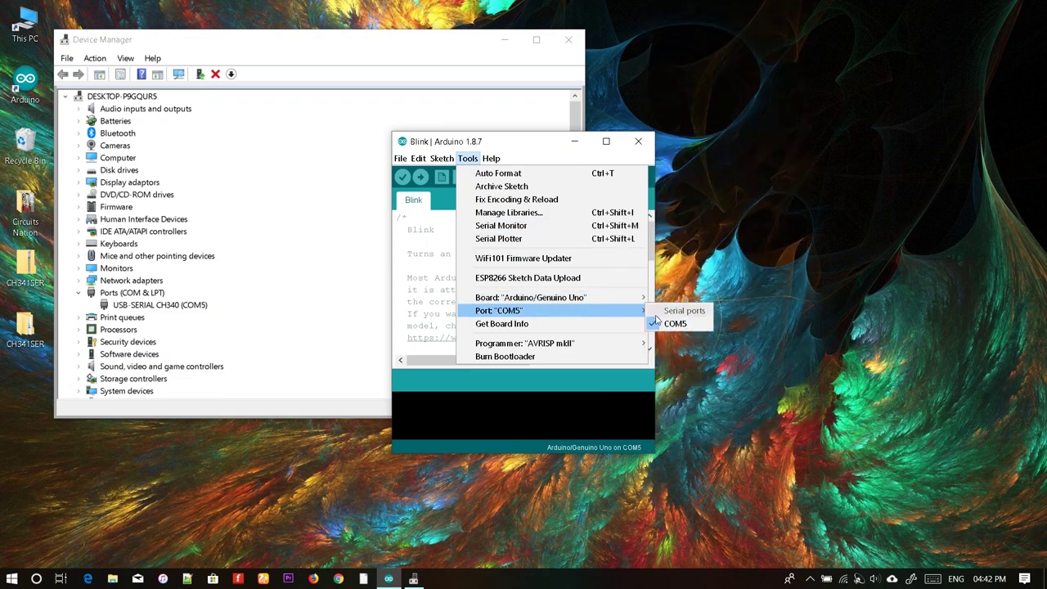
pyautogui.click(675, 324)
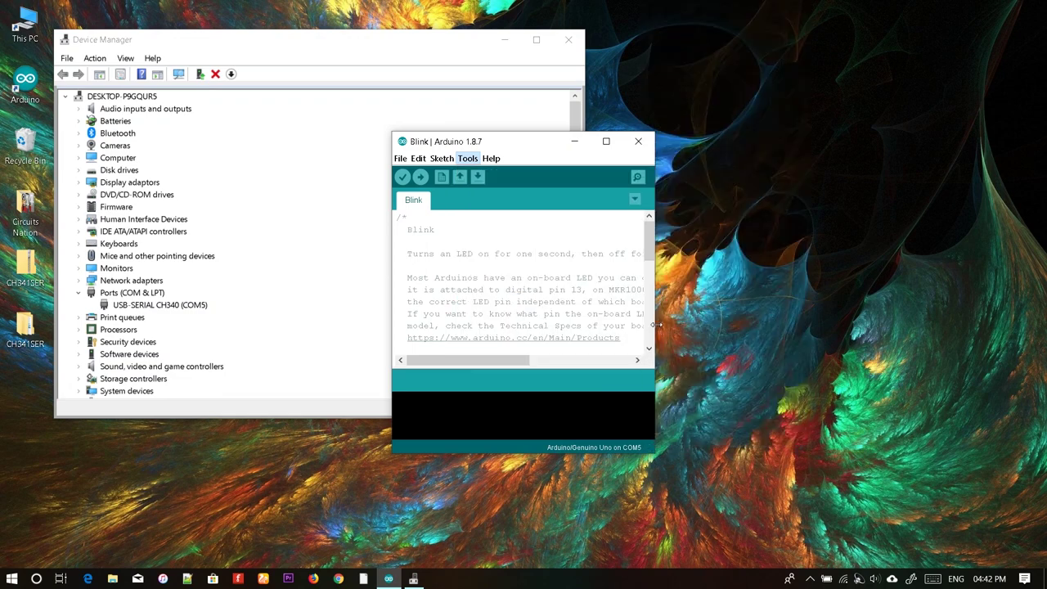
pyautogui.click(421, 179)
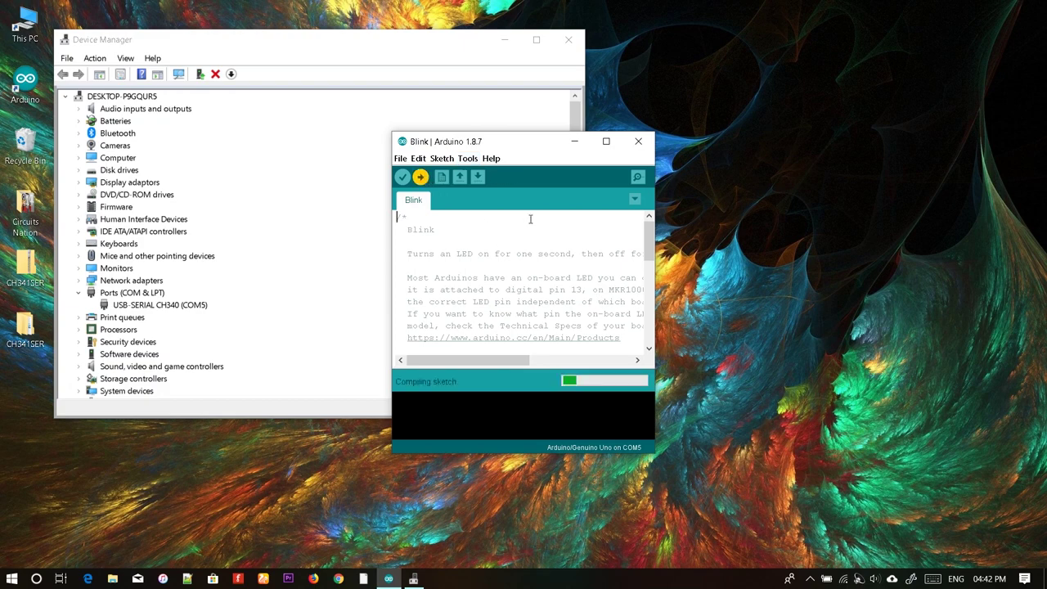